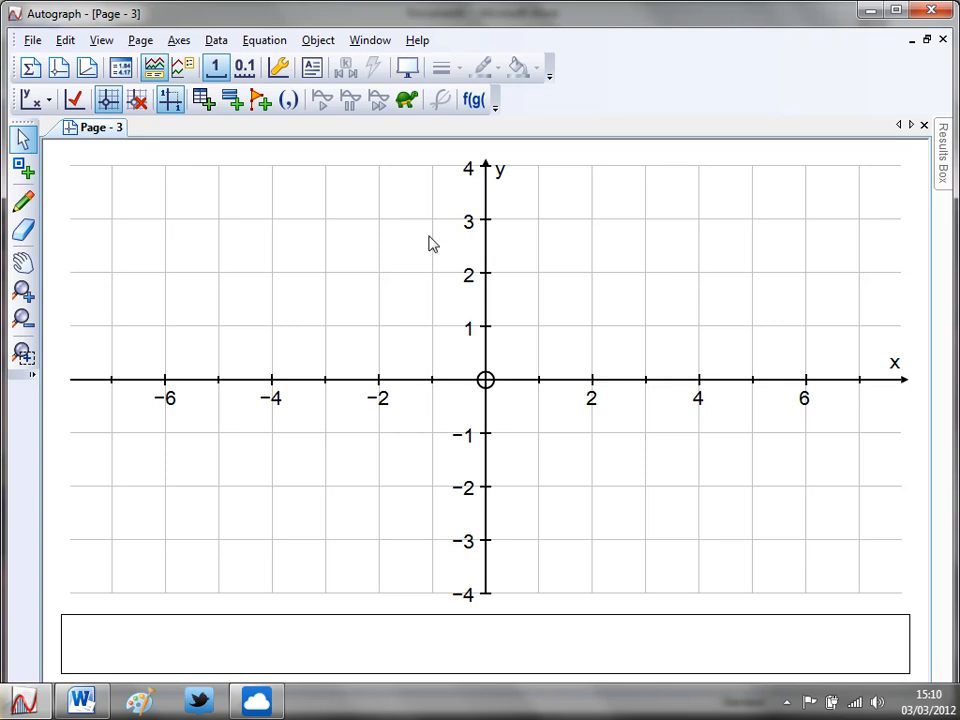
Step: Show the on-screen keyboard over the graph page and expand its Text, Data and Extra sections
click(407, 68)
drag(140, 186, 637, 309)
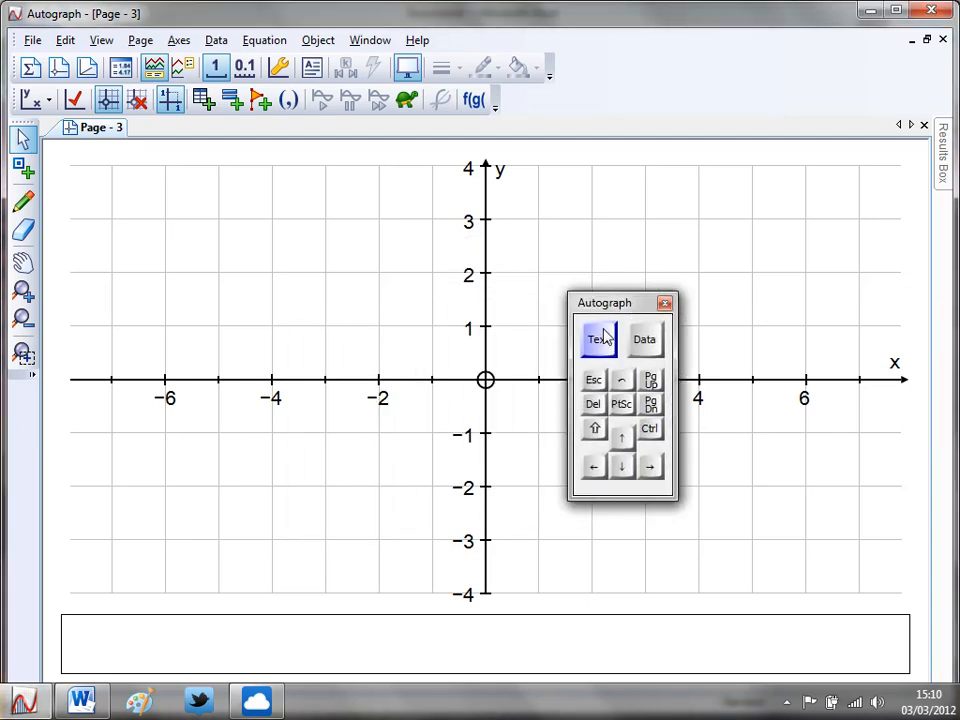
click(602, 340)
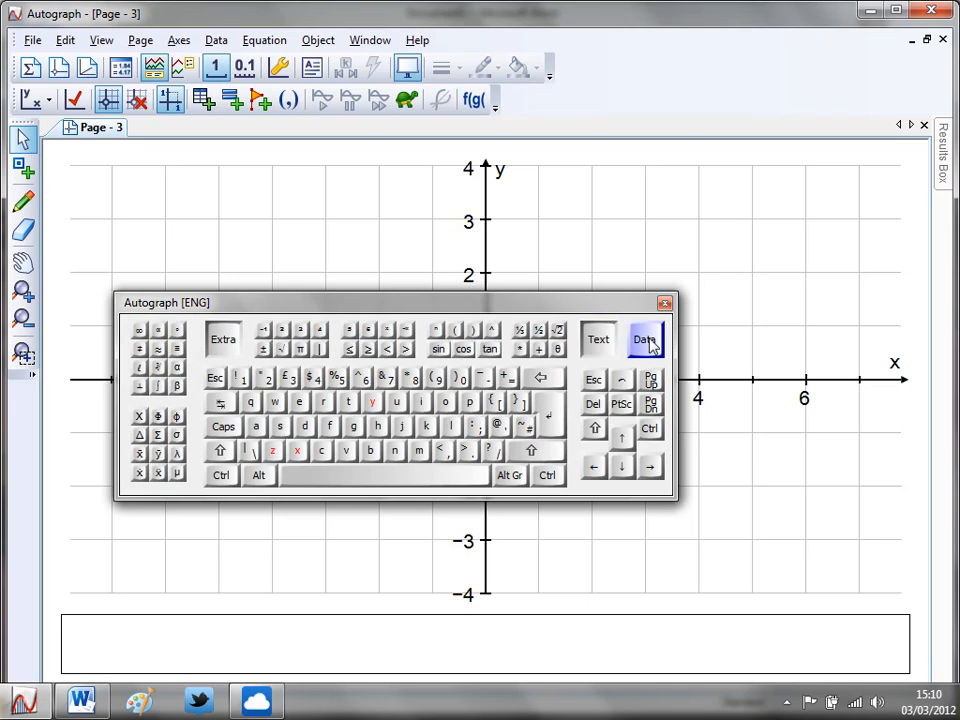
click(645, 339)
click(219, 341)
click(219, 341)
click(219, 341)
click(221, 343)
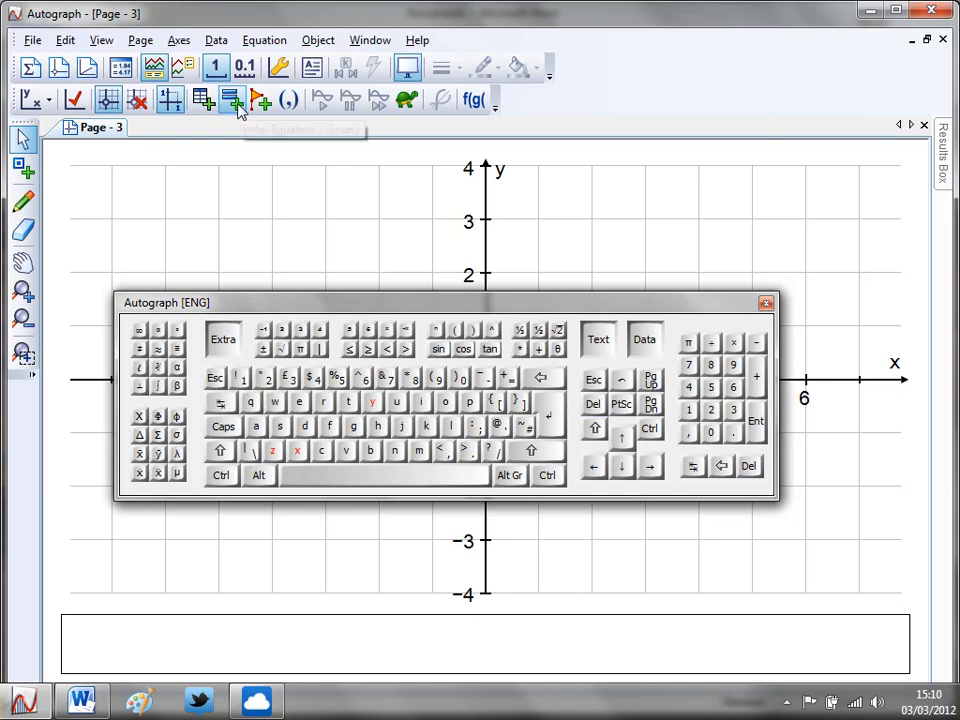
Step: Plot the equation y=2x+2 on the graph page, entering it with the on-screen keyboard
click(553, 424)
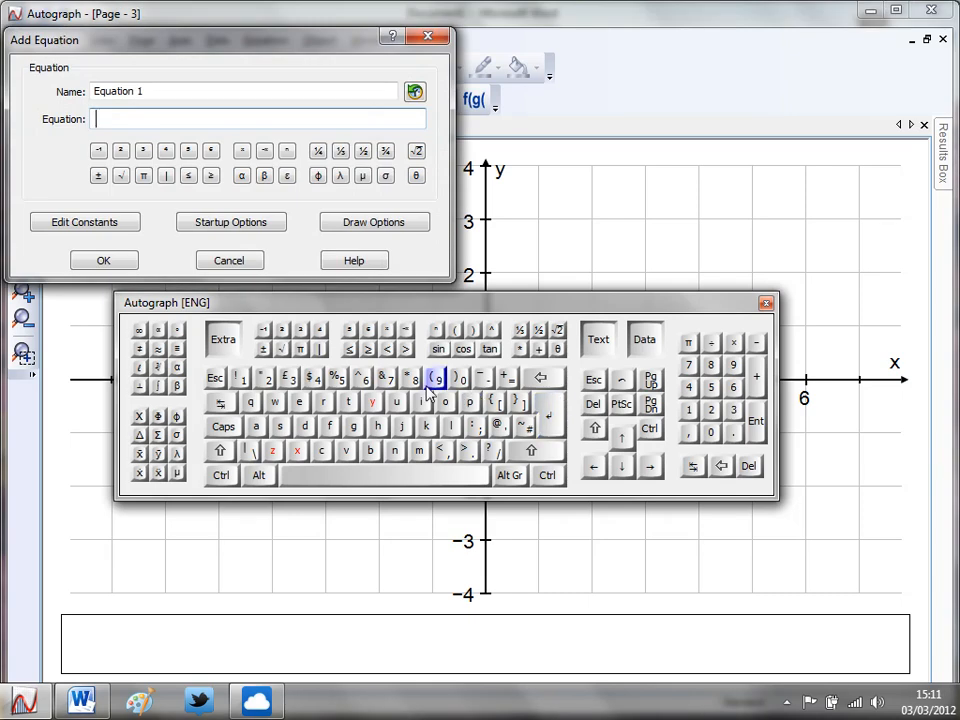
click(372, 401)
click(506, 384)
click(262, 379)
click(300, 452)
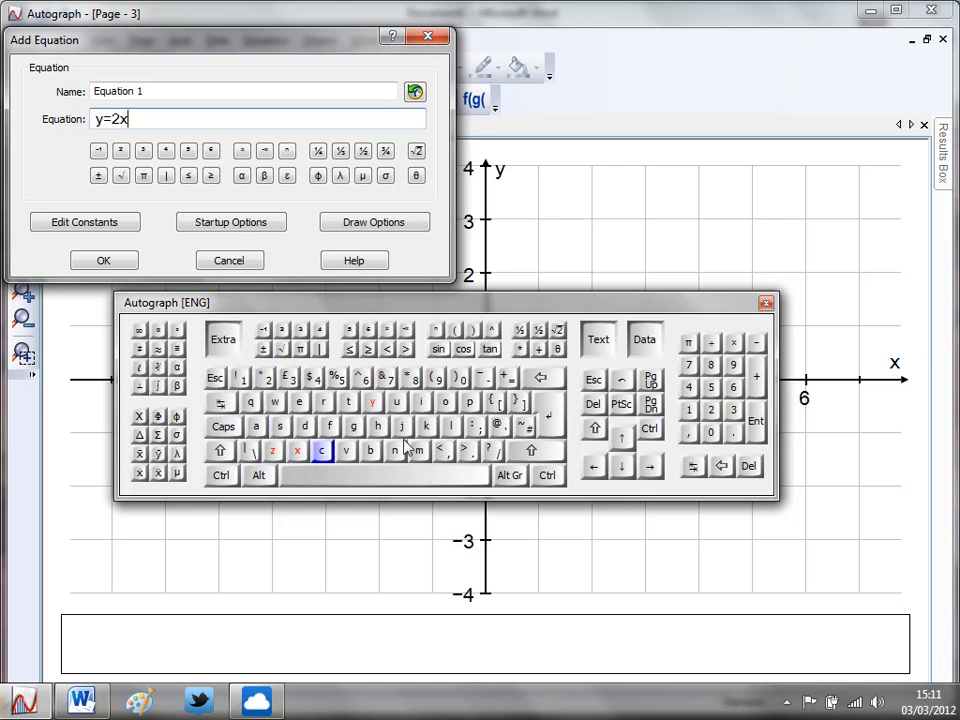
click(531, 452)
click(506, 378)
click(266, 382)
click(550, 414)
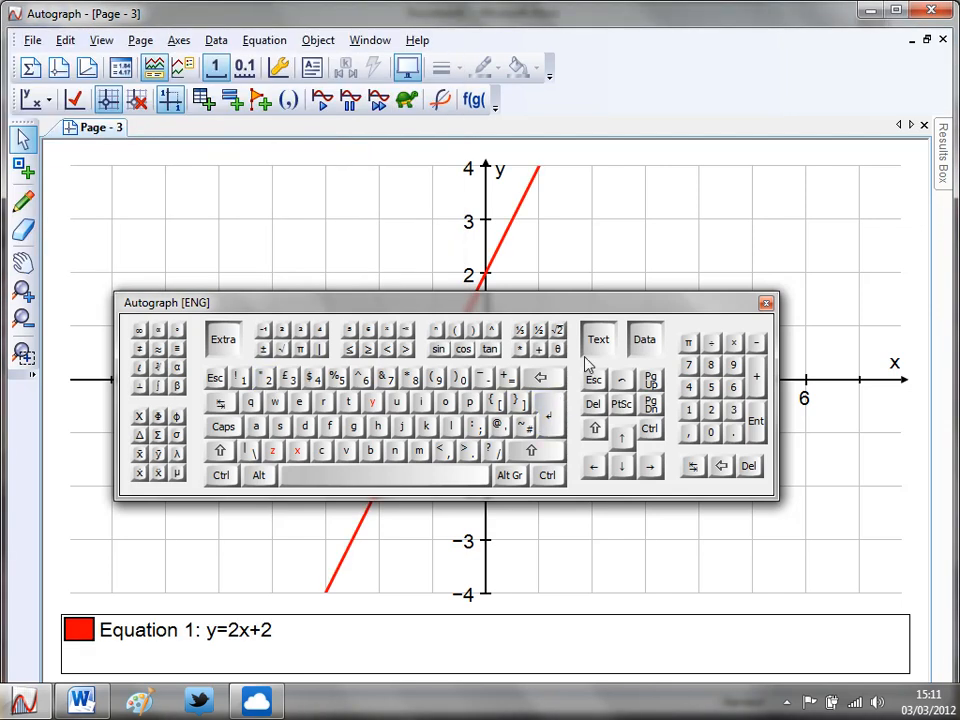
Step: Reposition the on-screen keyboard and use it to plot the second equation y=1
drag(575, 310, 596, 344)
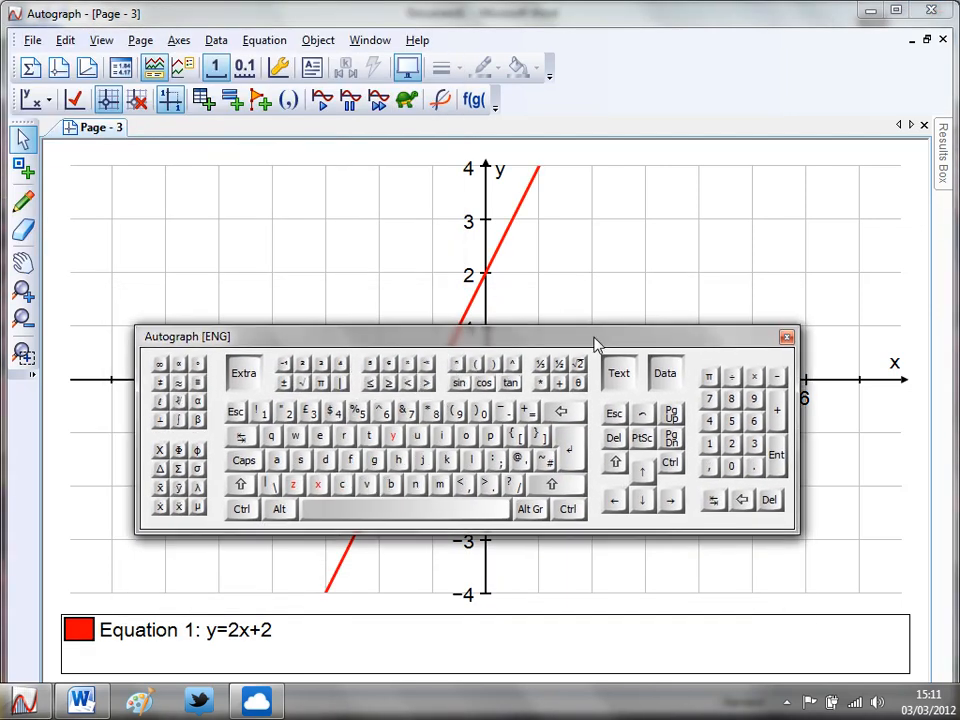
click(575, 459)
click(393, 440)
click(527, 411)
click(261, 411)
click(563, 443)
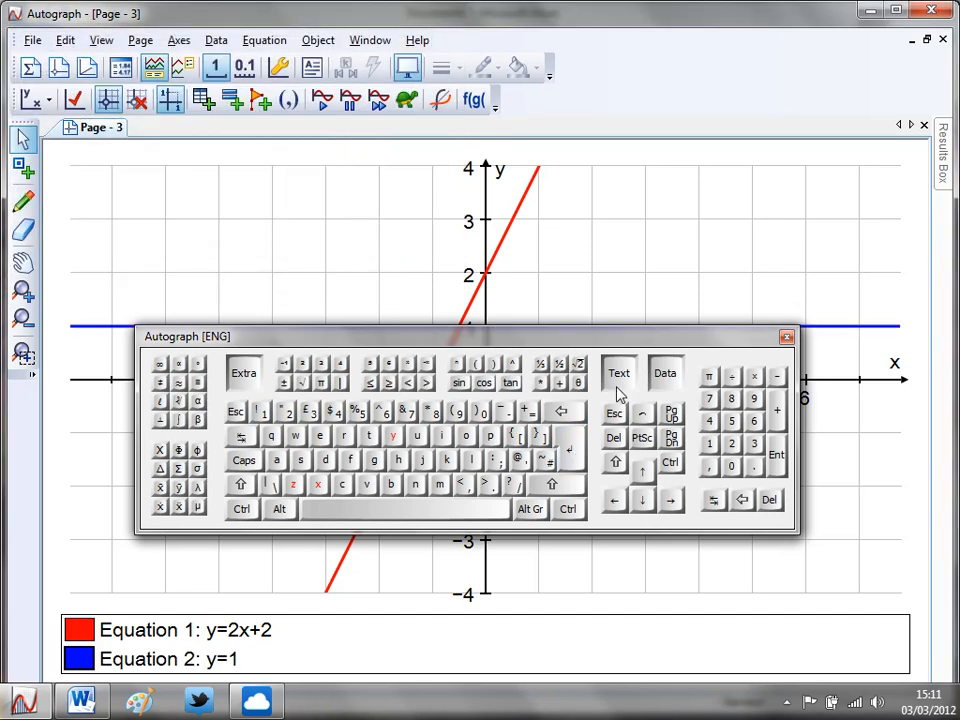
Step: Collapse the keyboard's Text and Data sections, tuck it off the screen edge and bring it back beside the plotted lines
drag(598, 342, 557, 257)
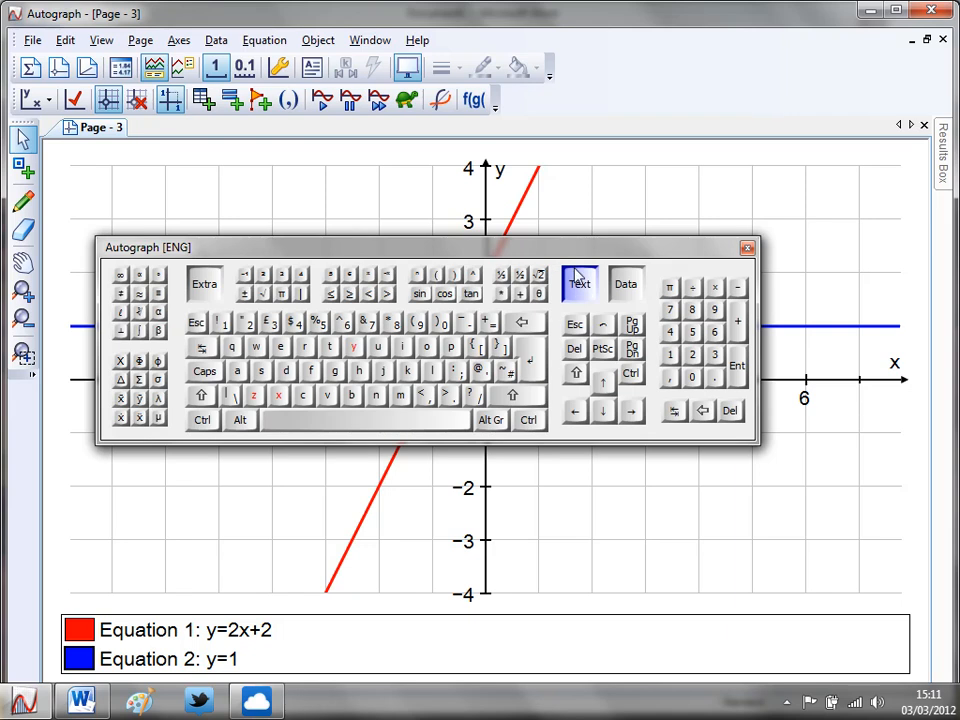
click(577, 283)
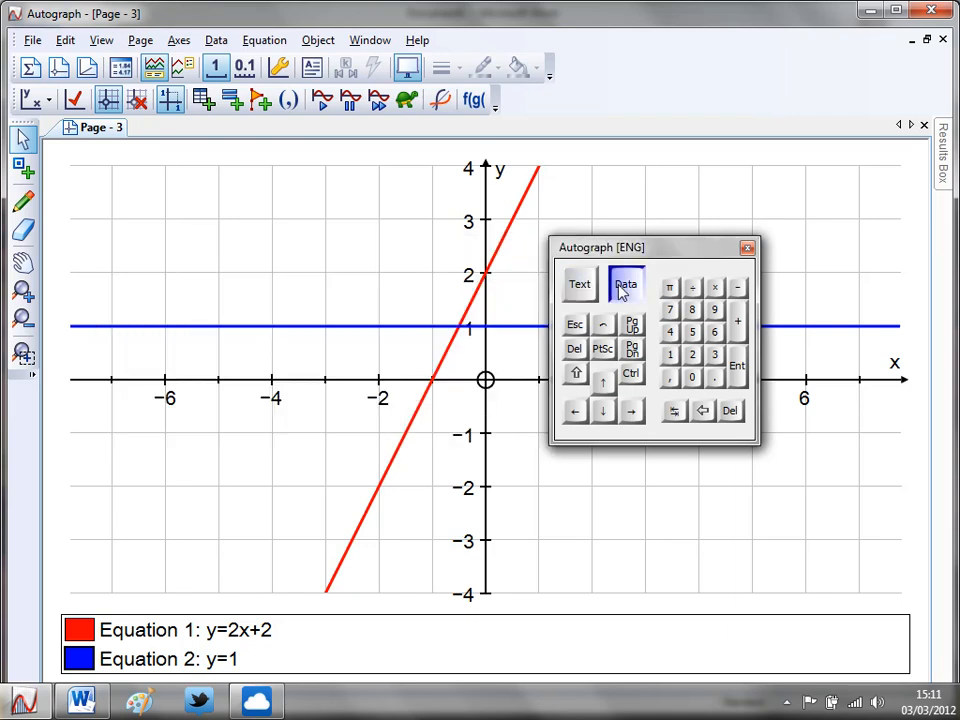
drag(613, 250, 325, 232)
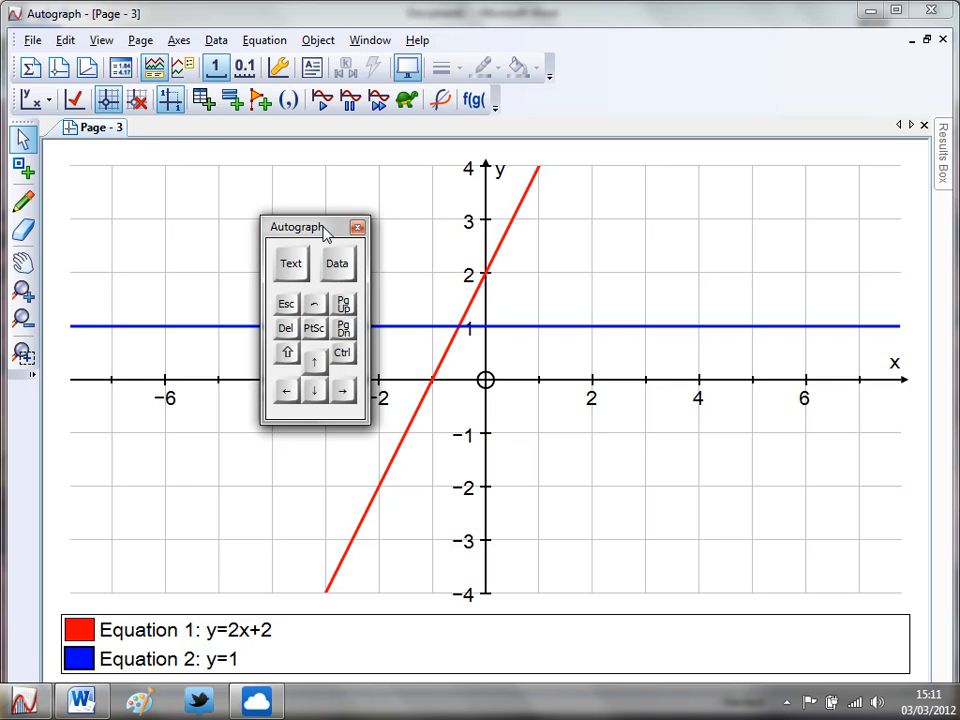
drag(321, 229, 0, 218)
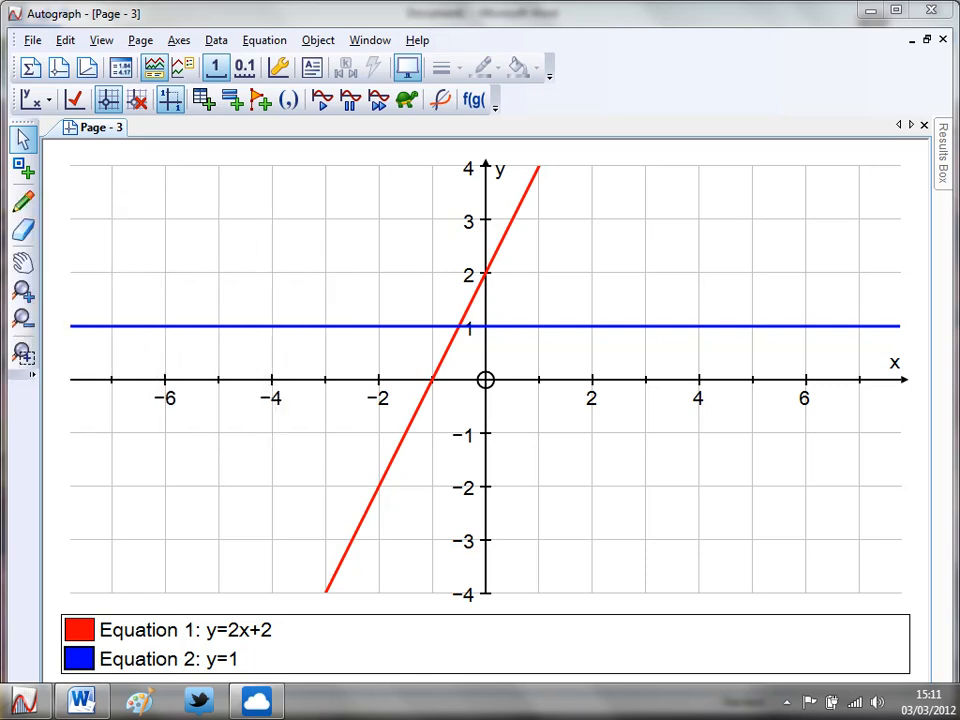
drag(0, 218, 717, 367)
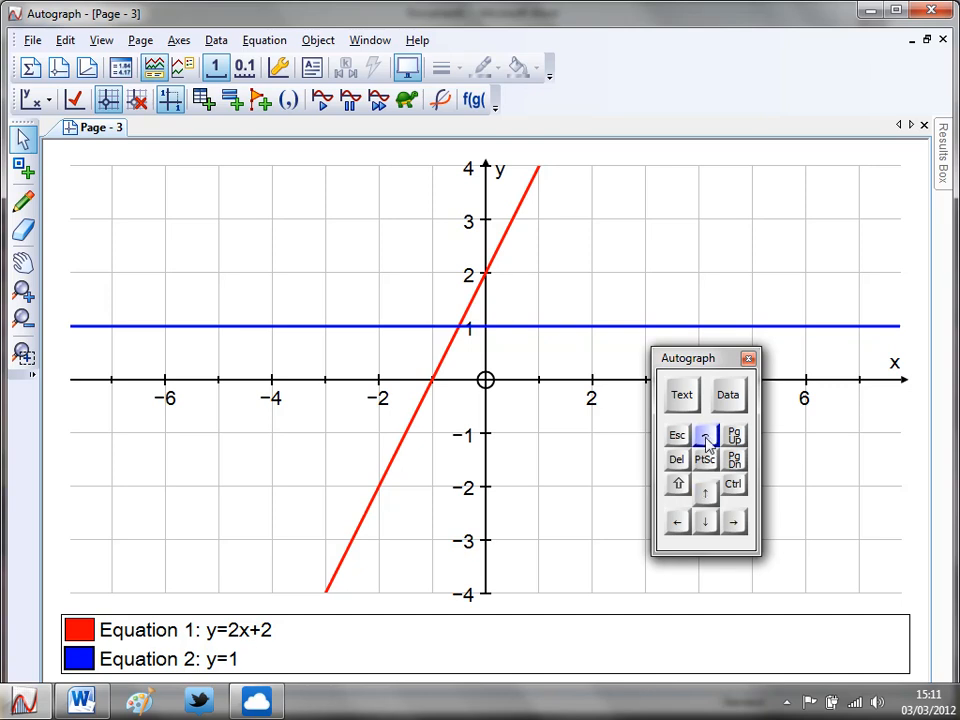
Step: Undo both plotted equations and redo them using the compact on-screen keyboard
click(706, 441)
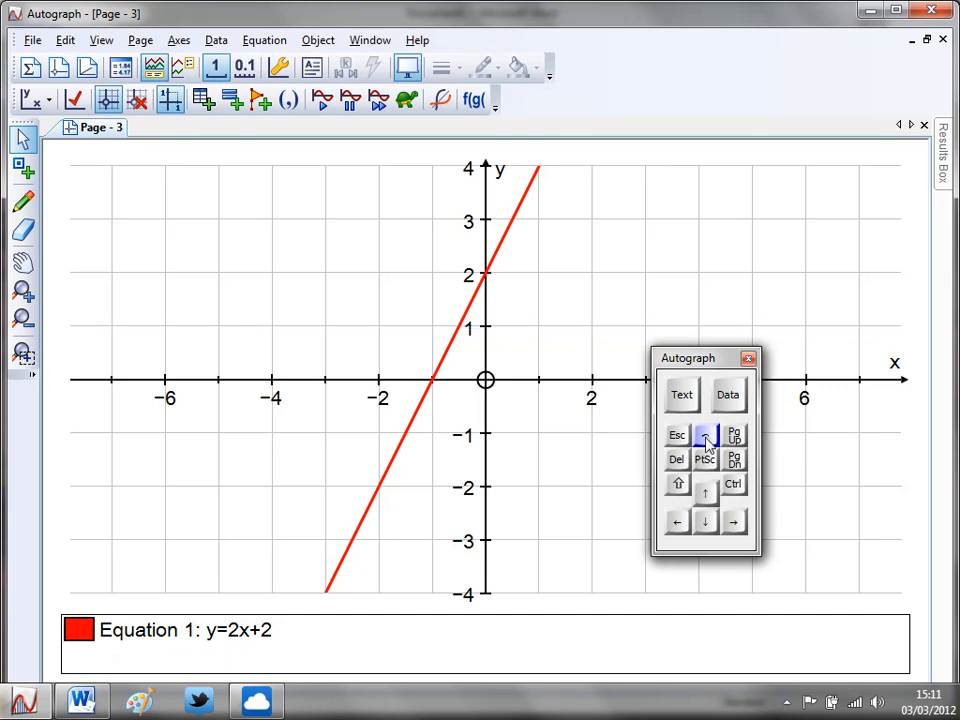
click(706, 441)
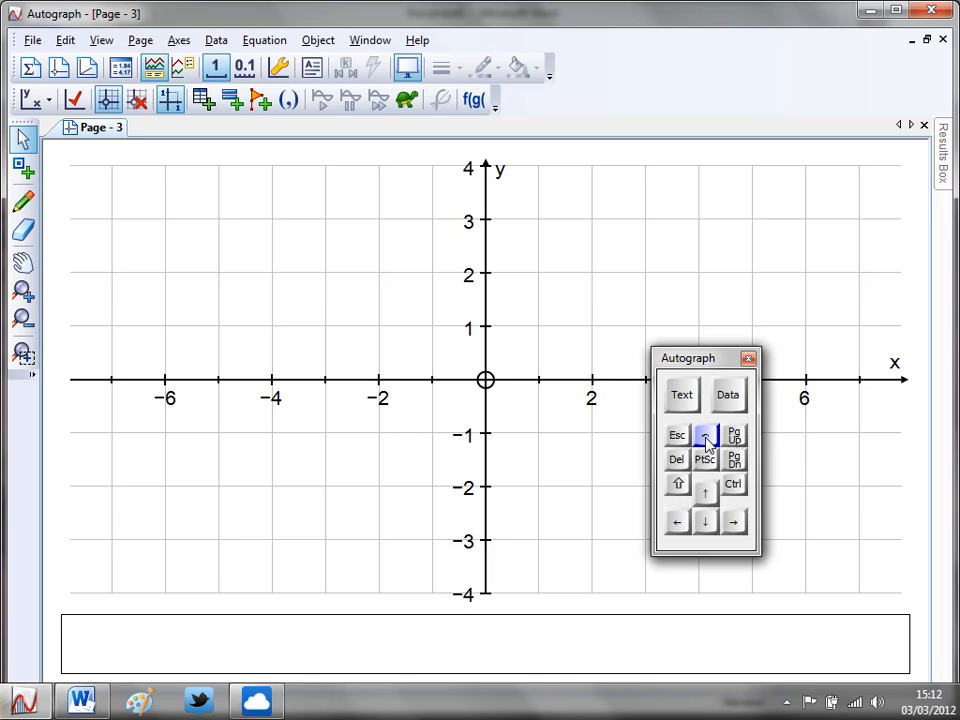
click(678, 487)
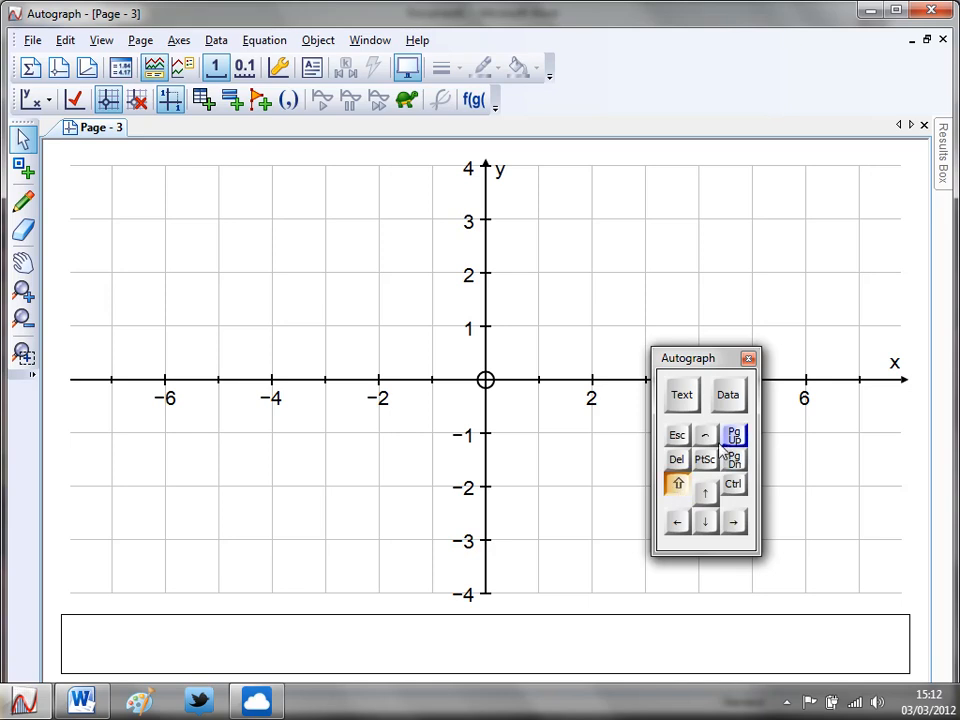
click(710, 438)
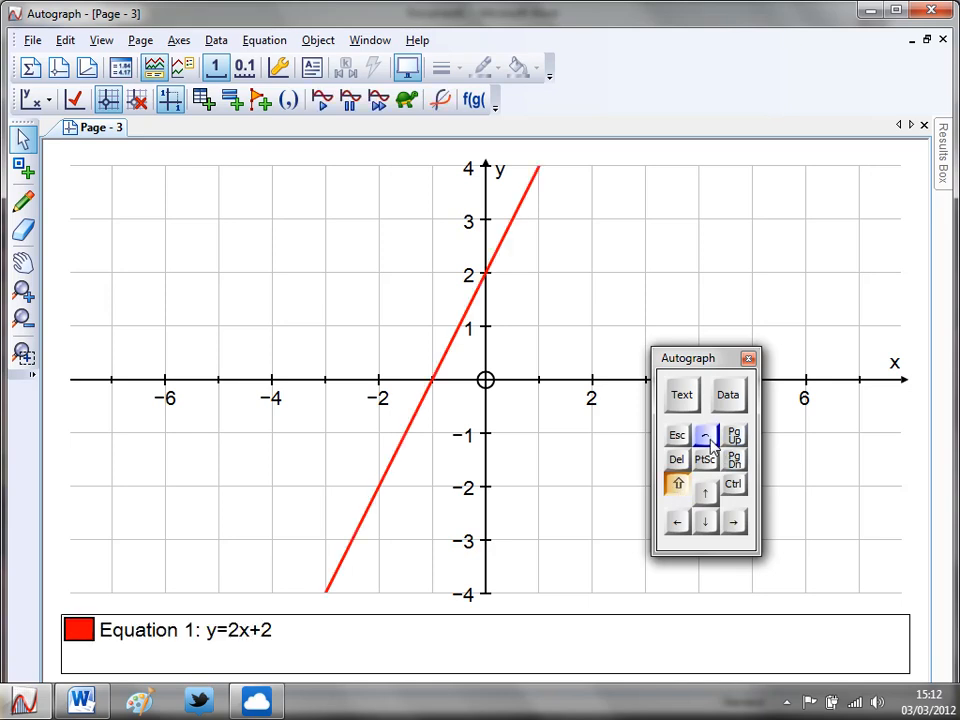
click(709, 440)
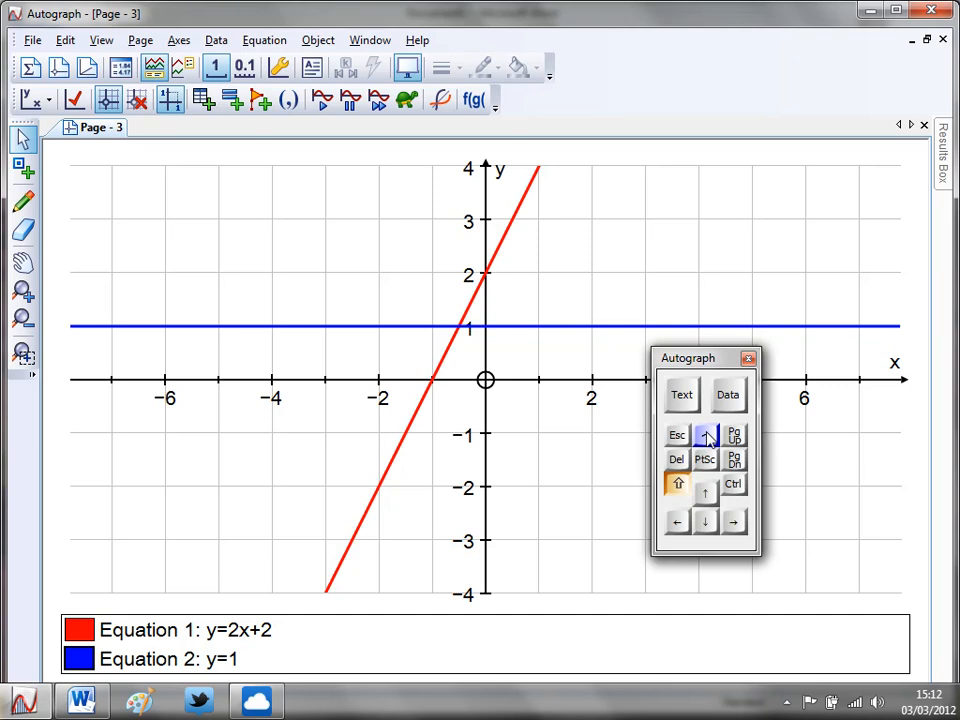
Step: Undo the last plotted equation and redo it from the on-screen keyboard, switching Shift as needed
click(674, 486)
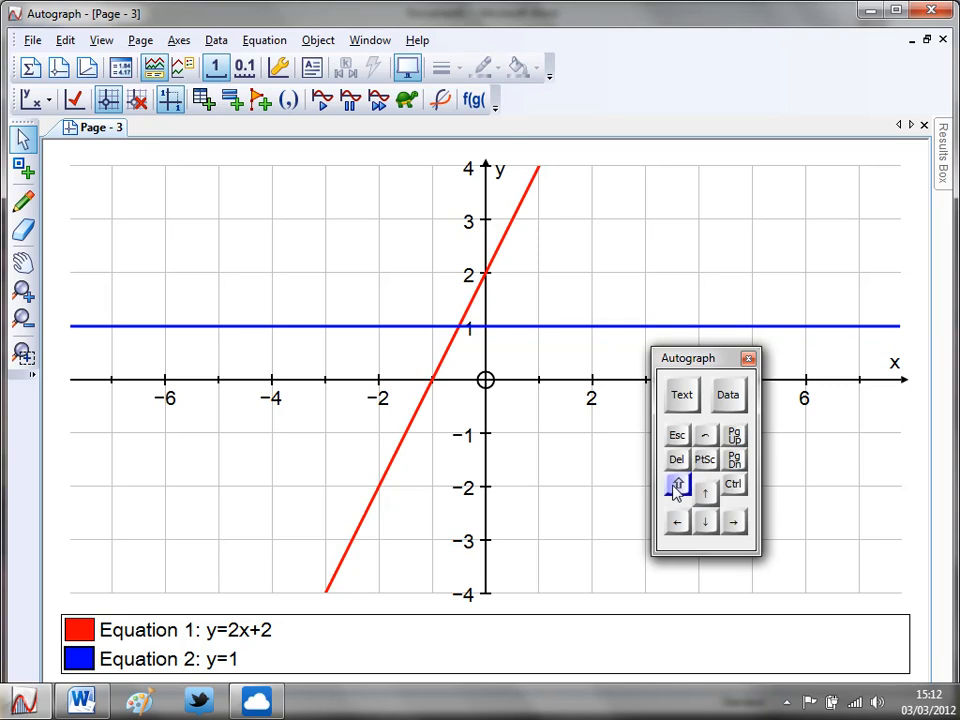
click(707, 436)
click(676, 486)
click(707, 436)
Step: Move the keyboard closer to the graph's centre and expand its Data and Text sections
drag(693, 364, 549, 311)
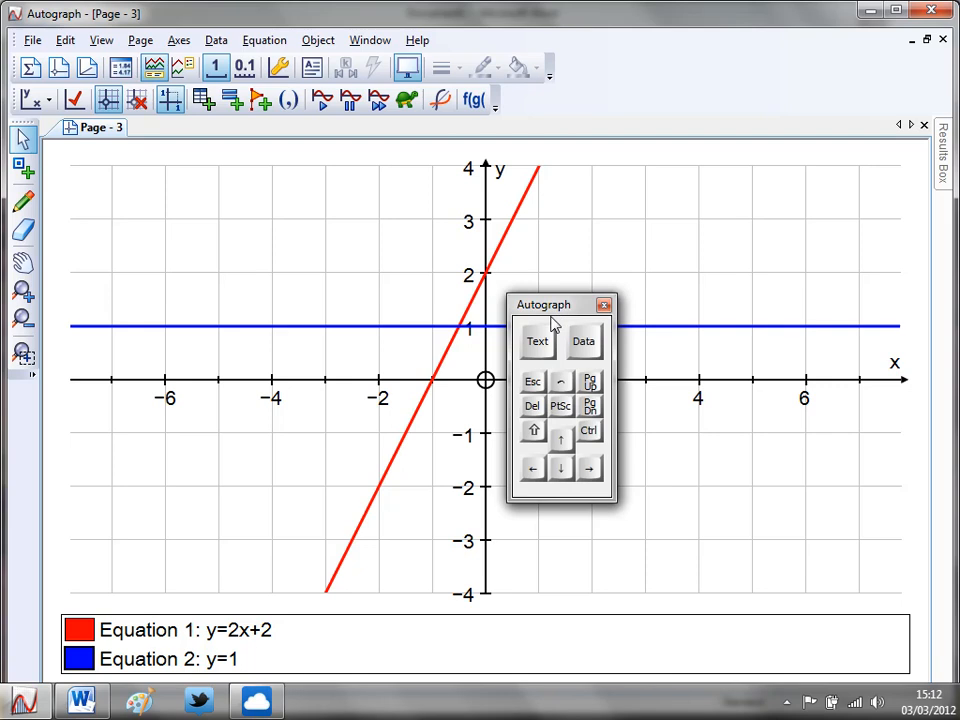
click(586, 343)
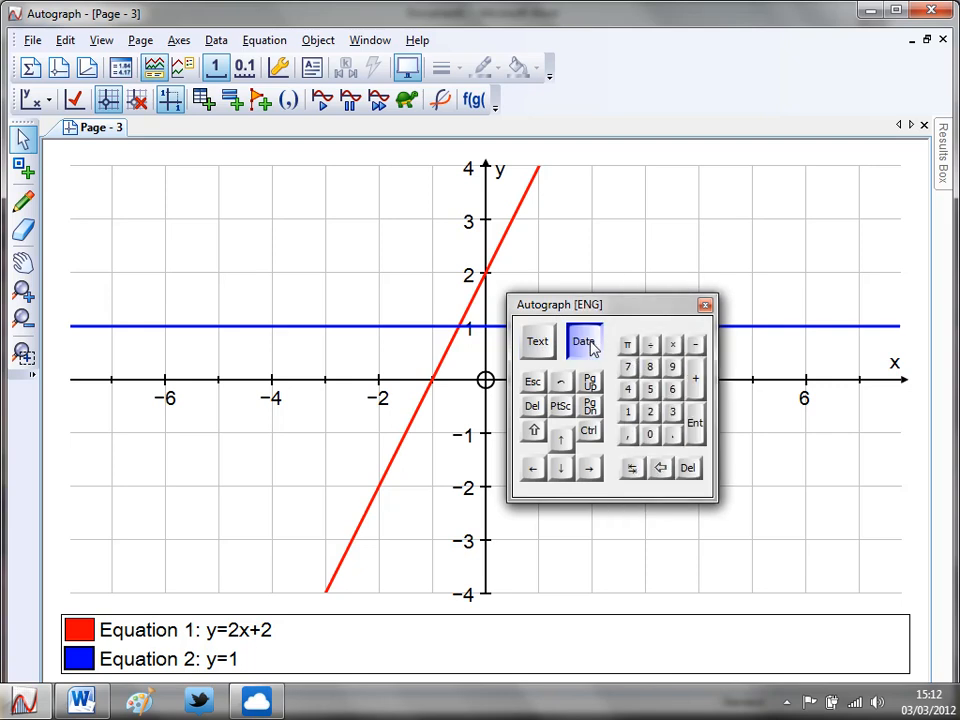
click(538, 342)
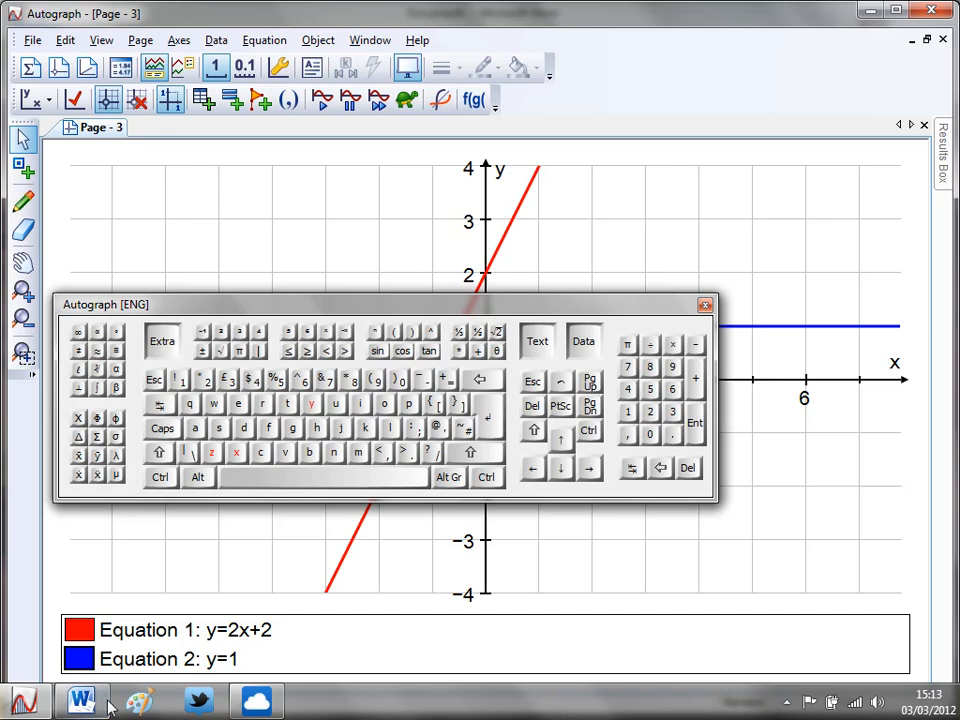
Step: Collapse the keyboard's Extra, Text and Data sections and tuck the compact keyboard off the screen edge
click(162, 341)
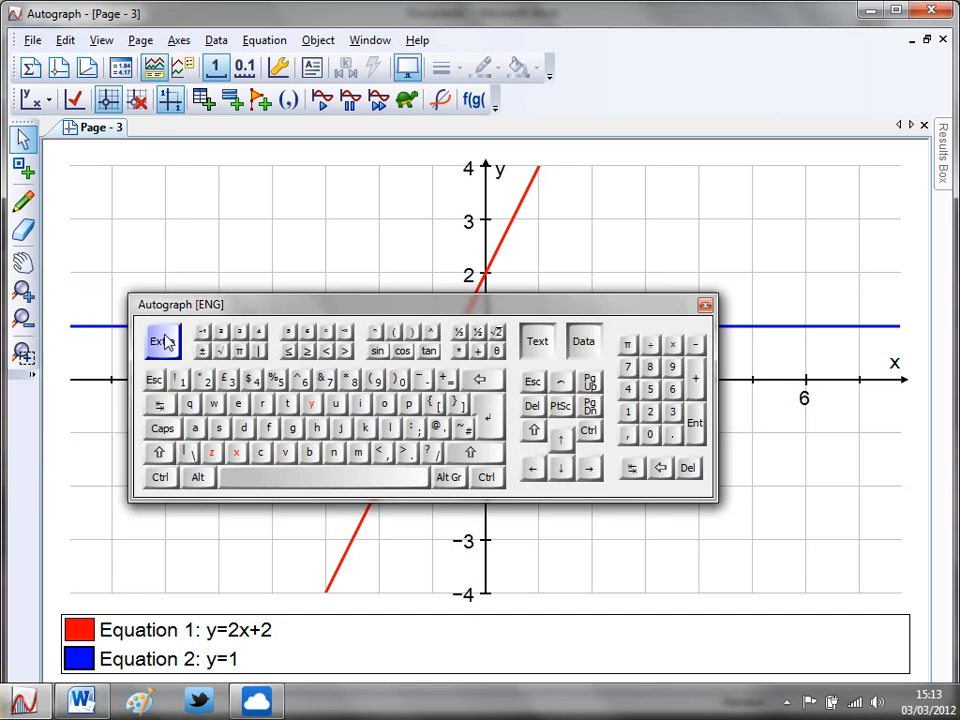
click(537, 341)
click(583, 341)
click(603, 304)
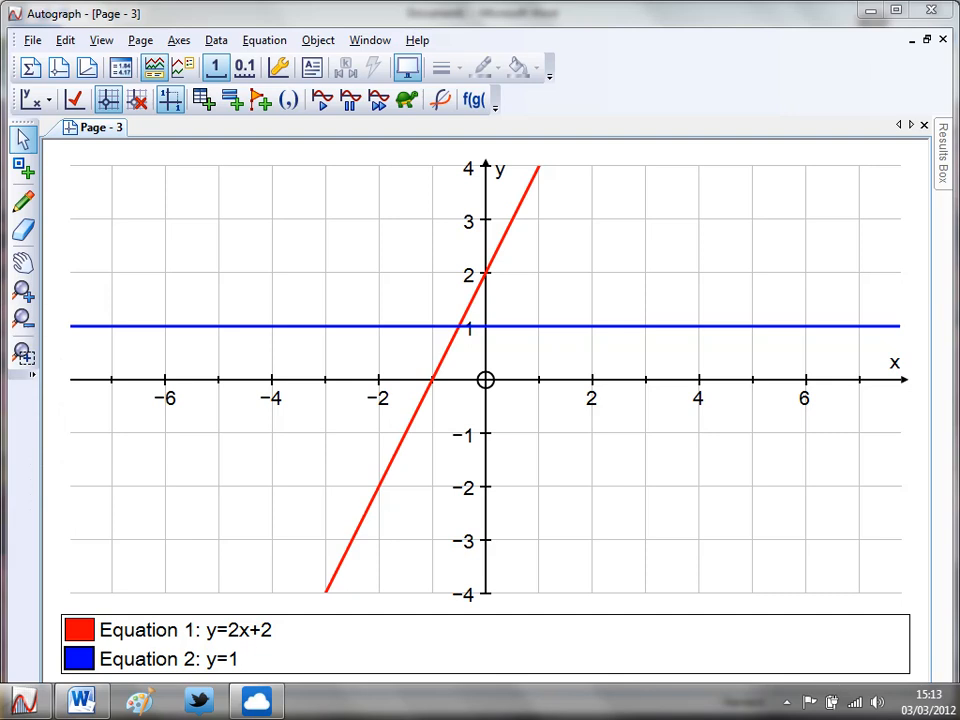
Step: Switch to the blank Word document and write a greeting with the recipient's name, followed by the line "Here is a lovely equation for you"
click(82, 700)
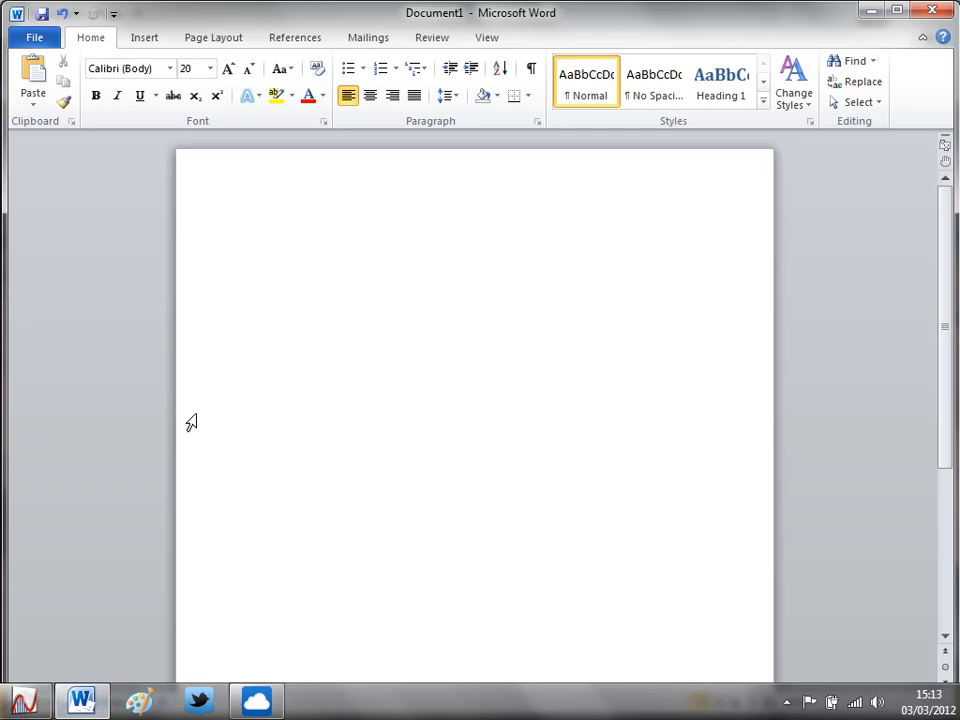
text(Hello Dave,)
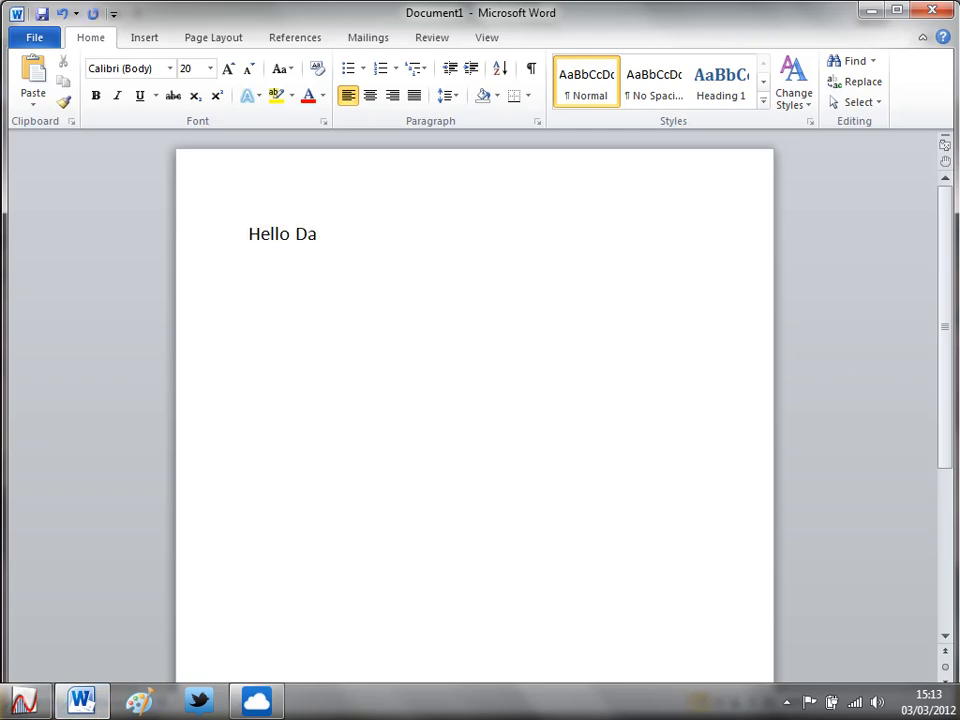
key(Return)
text(Here is a lovely e)
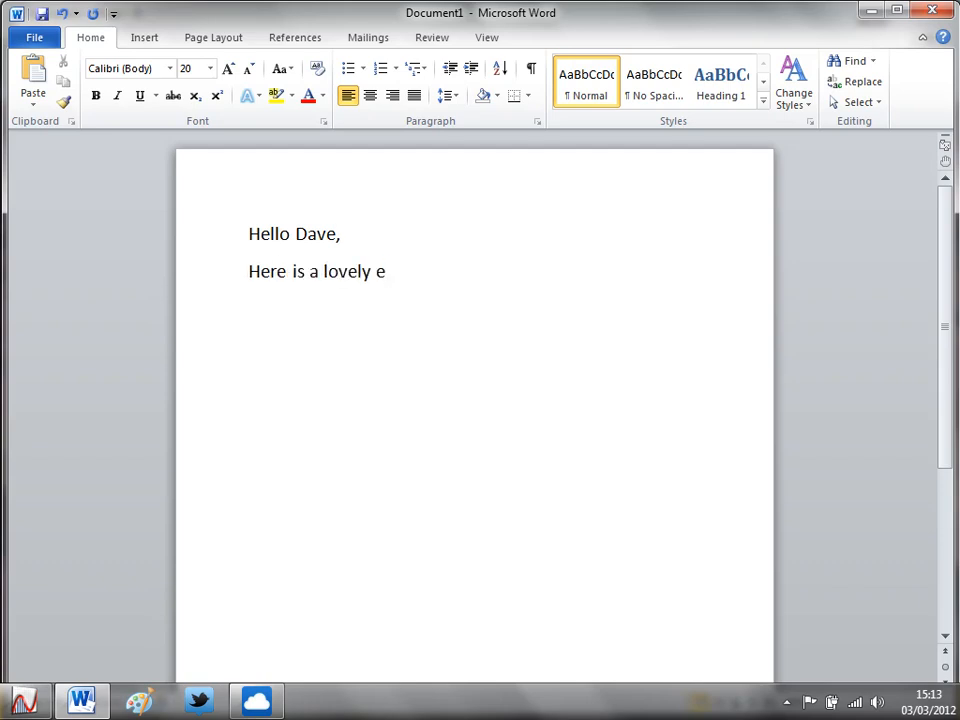
text(quation for you)
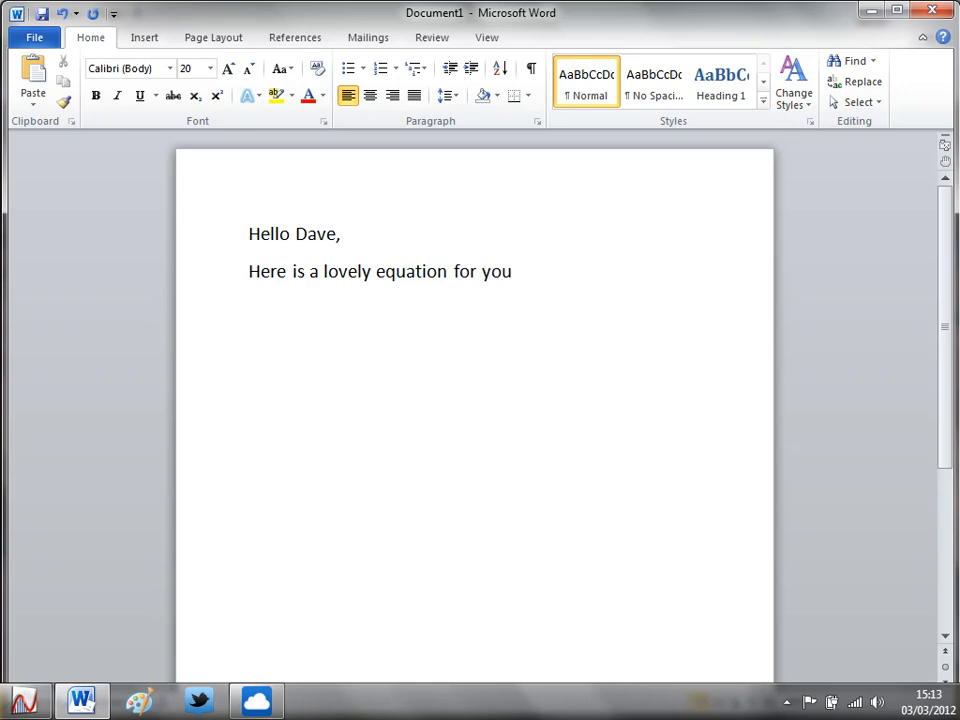
Step: Bring the hidden Autograph keyboard back over the document and expand its Text and Extra sections
drag(2, 328, 515, 392)
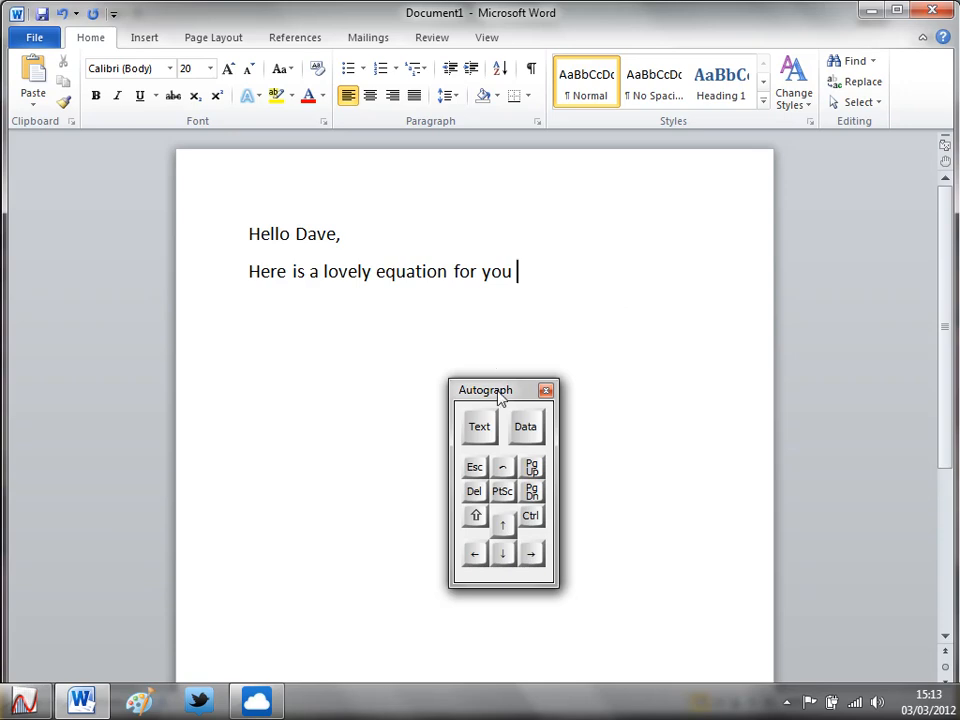
drag(512, 392, 591, 375)
click(560, 404)
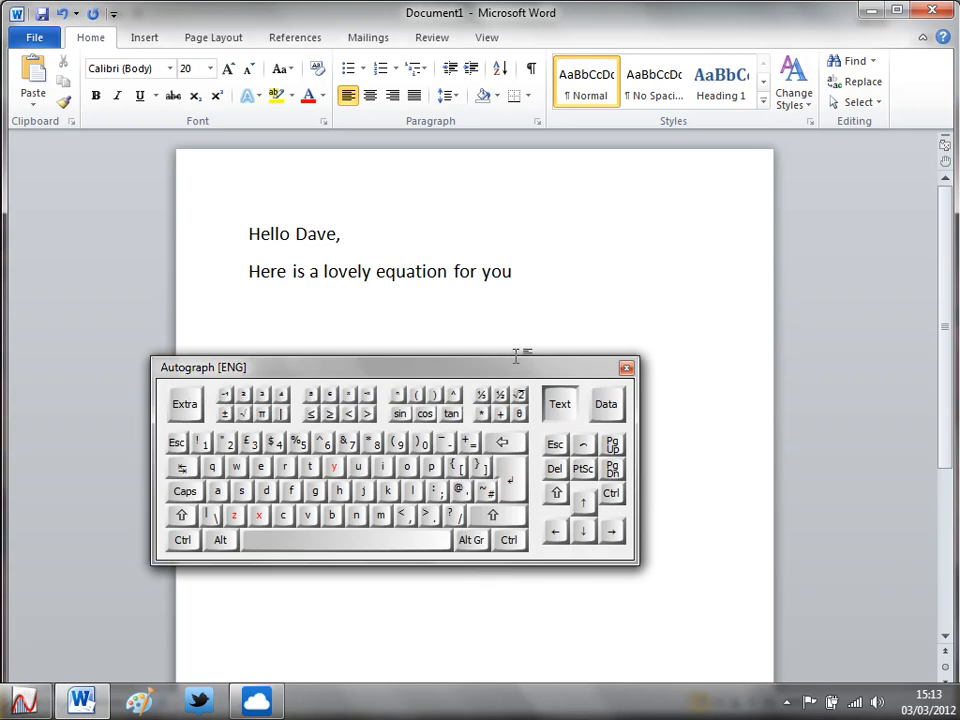
click(285, 396)
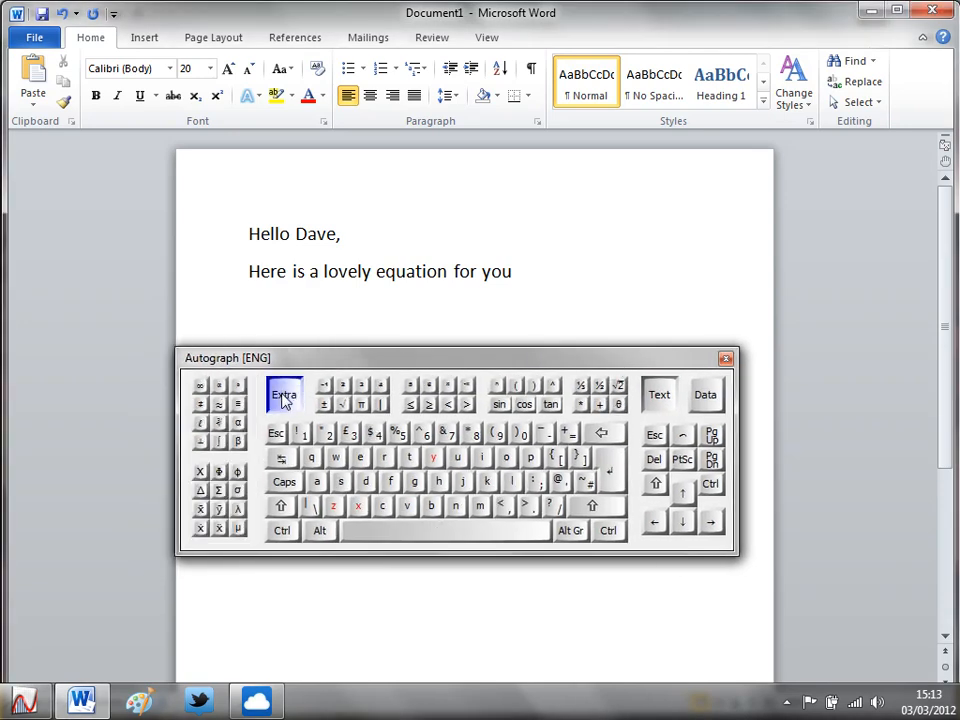
Step: Append the symbols ∫√x and αβ, separated by spaces, to the second line with the on-screen keyboard
click(219, 443)
click(342, 404)
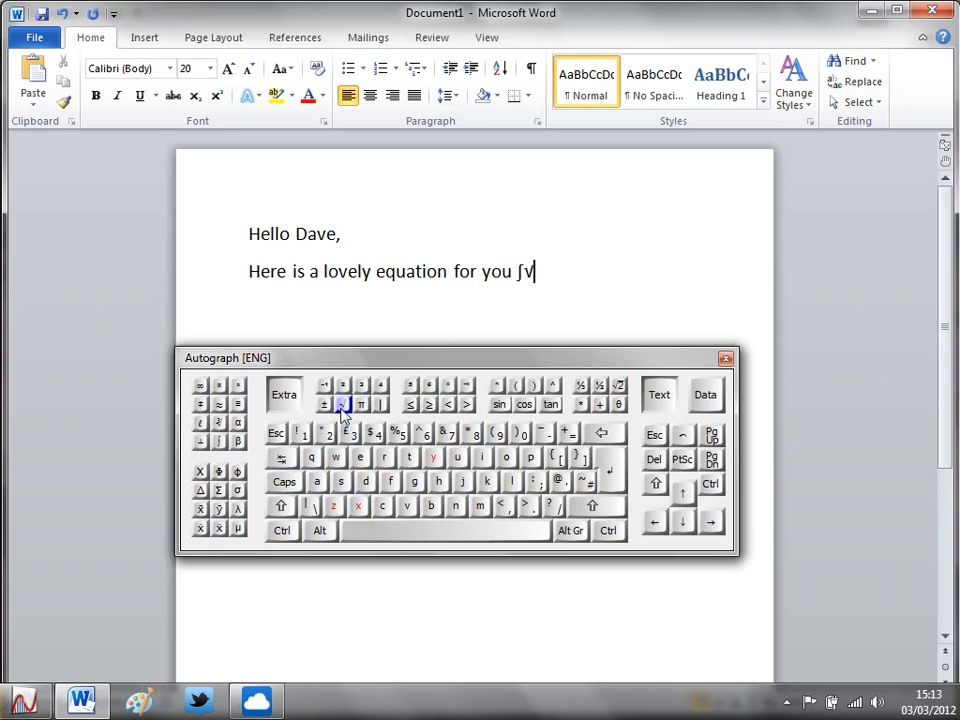
click(357, 507)
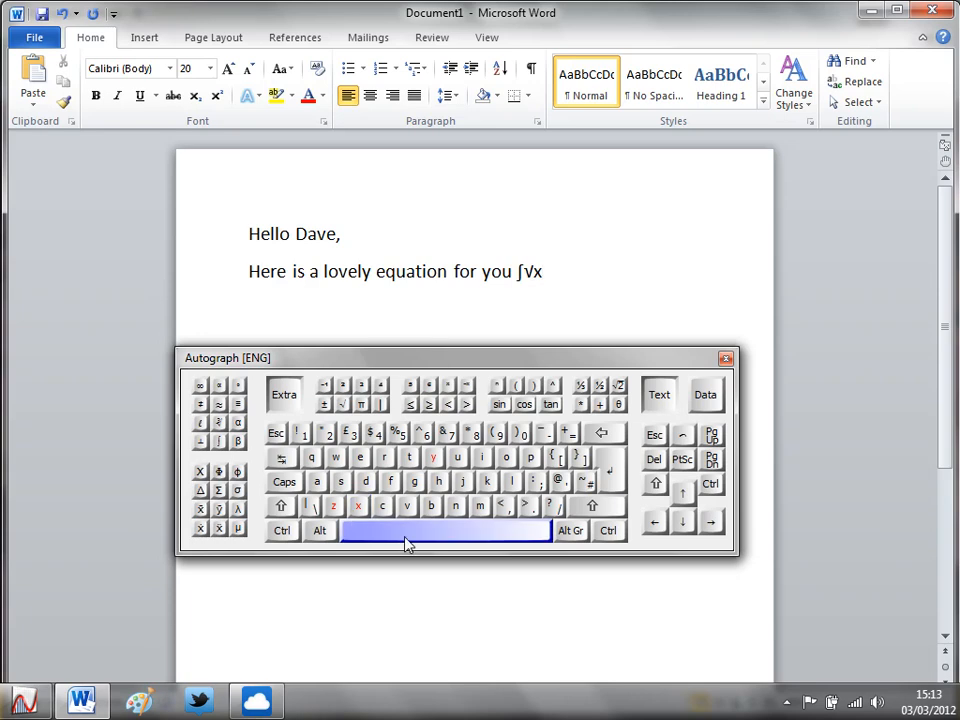
click(407, 542)
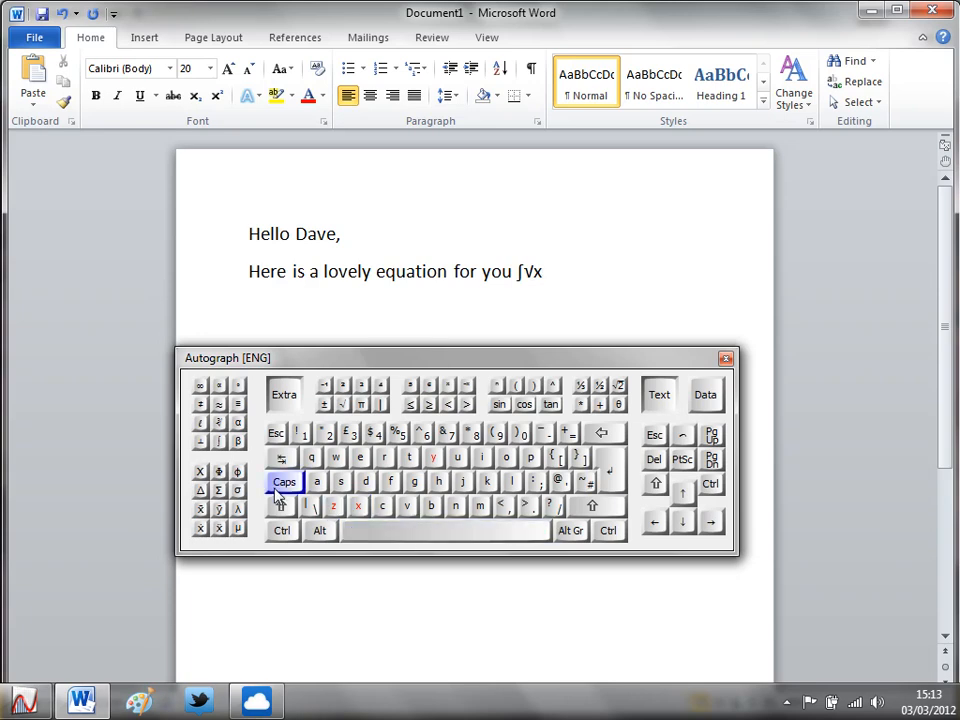
click(238, 422)
click(238, 441)
click(368, 538)
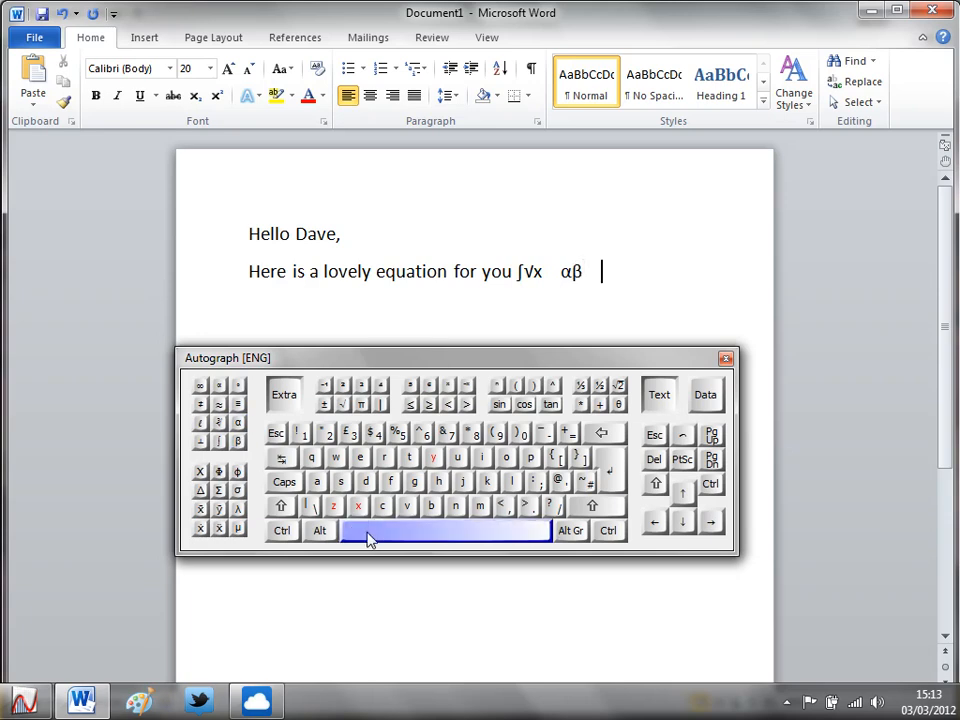
Step: Append ẋ < ⁵π| after αβ on the same line, using the on-screen keyboard's maths symbols
click(201, 530)
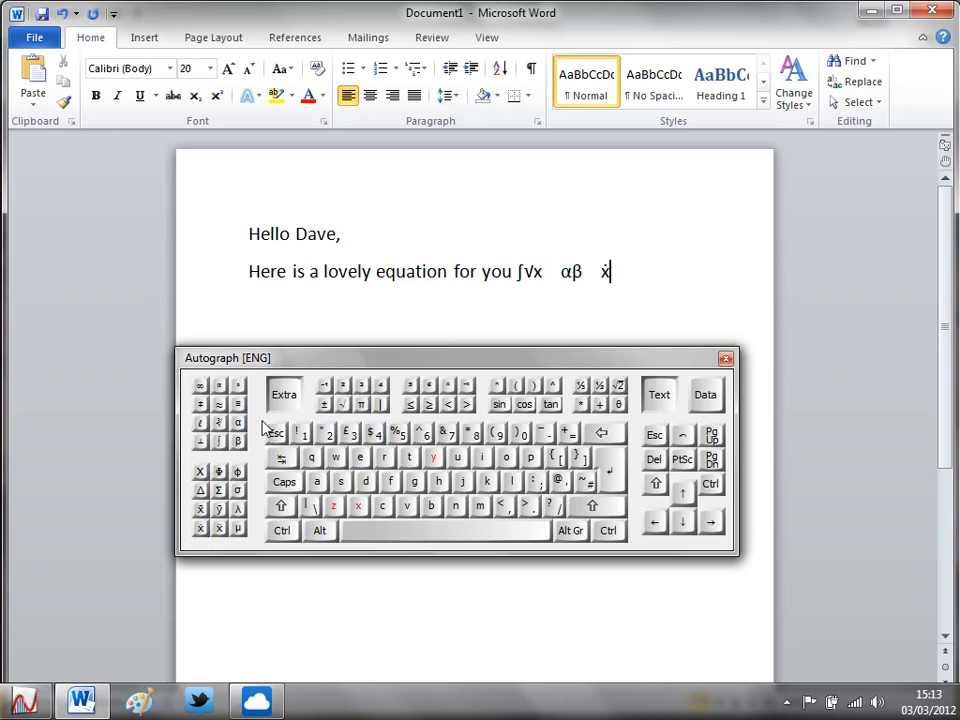
click(459, 533)
click(447, 404)
click(406, 537)
click(406, 537)
click(368, 406)
click(380, 404)
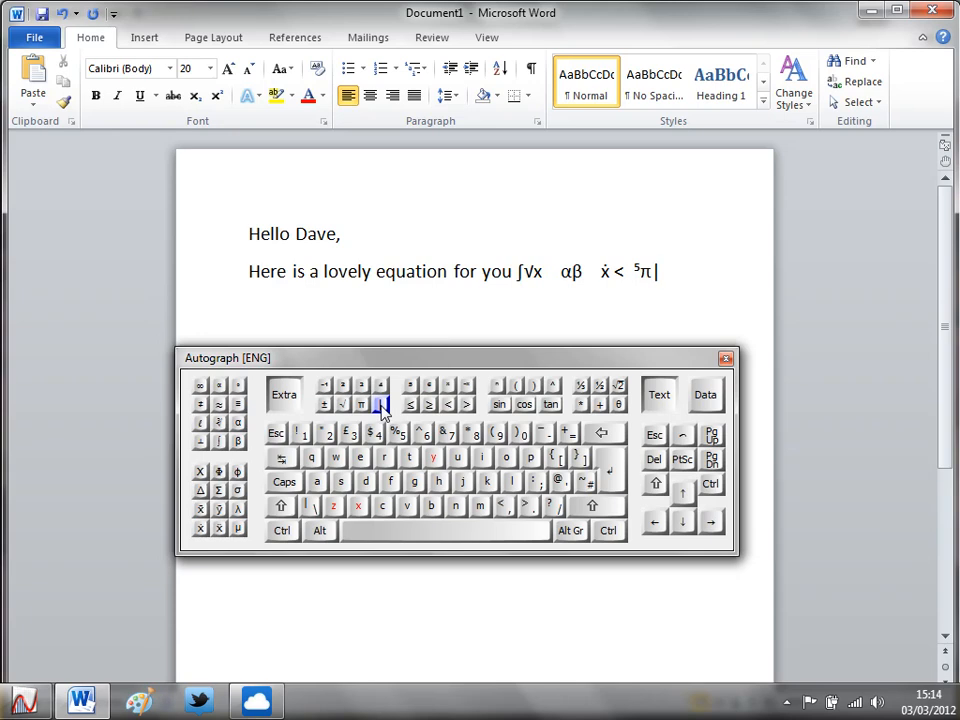